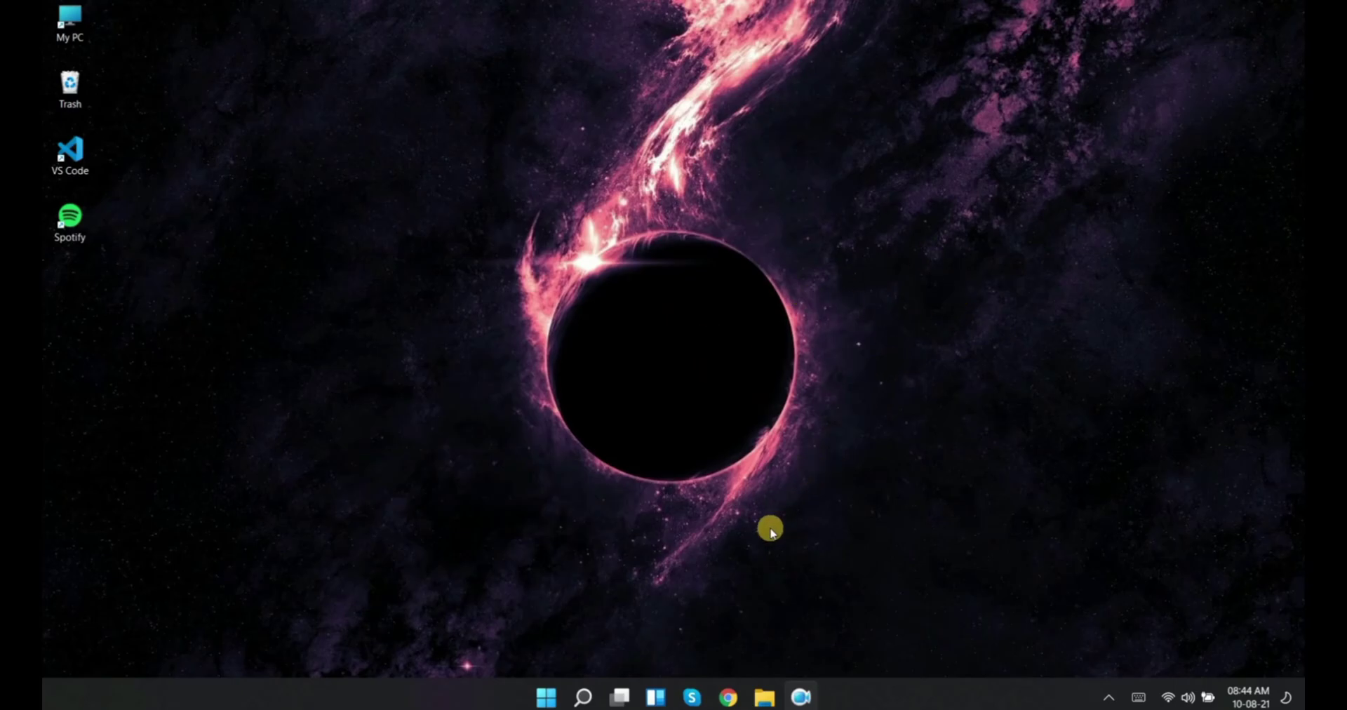
Step: Check the Windows Insider Program page under Windows Update for Dev channel status, then close Settings
{"action": "left_click", "coordinate": [544, 706]}
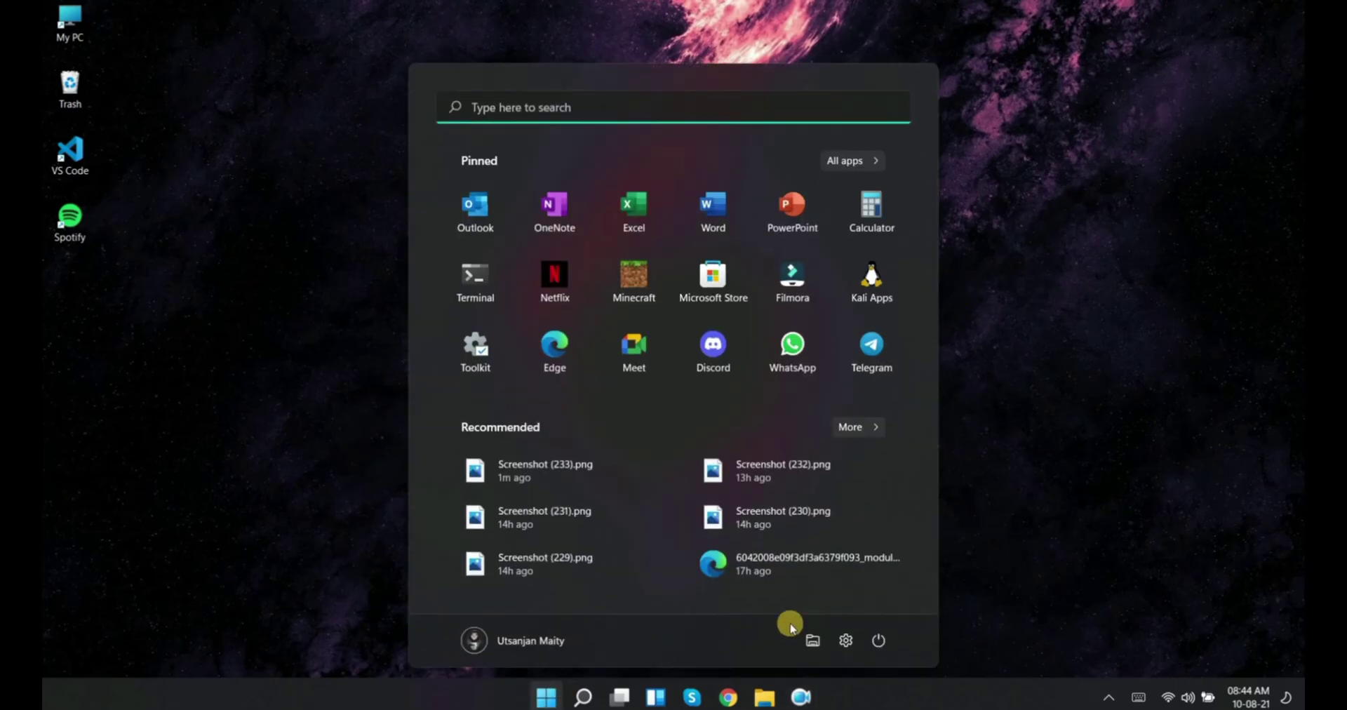
{"action": "left_click", "coordinate": [847, 645]}
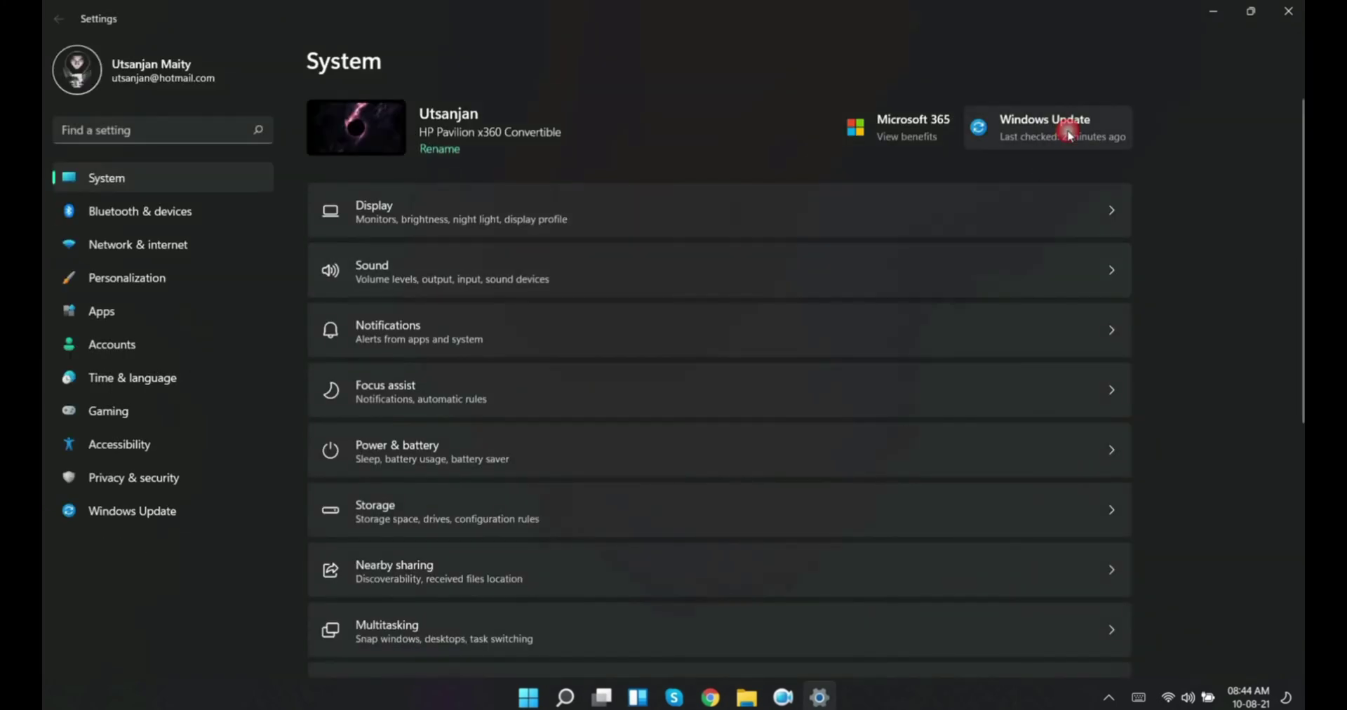
{"action": "left_click", "coordinate": [1066, 139]}
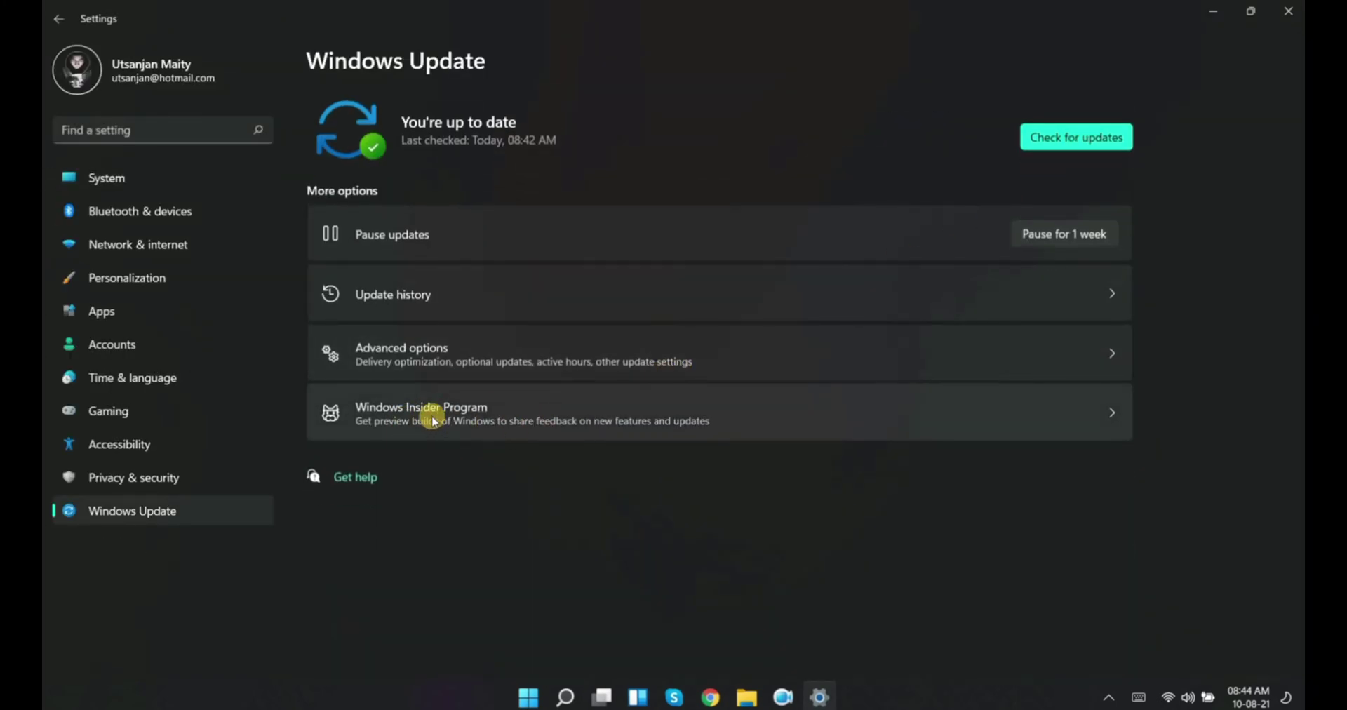
{"action": "left_click", "coordinate": [535, 418]}
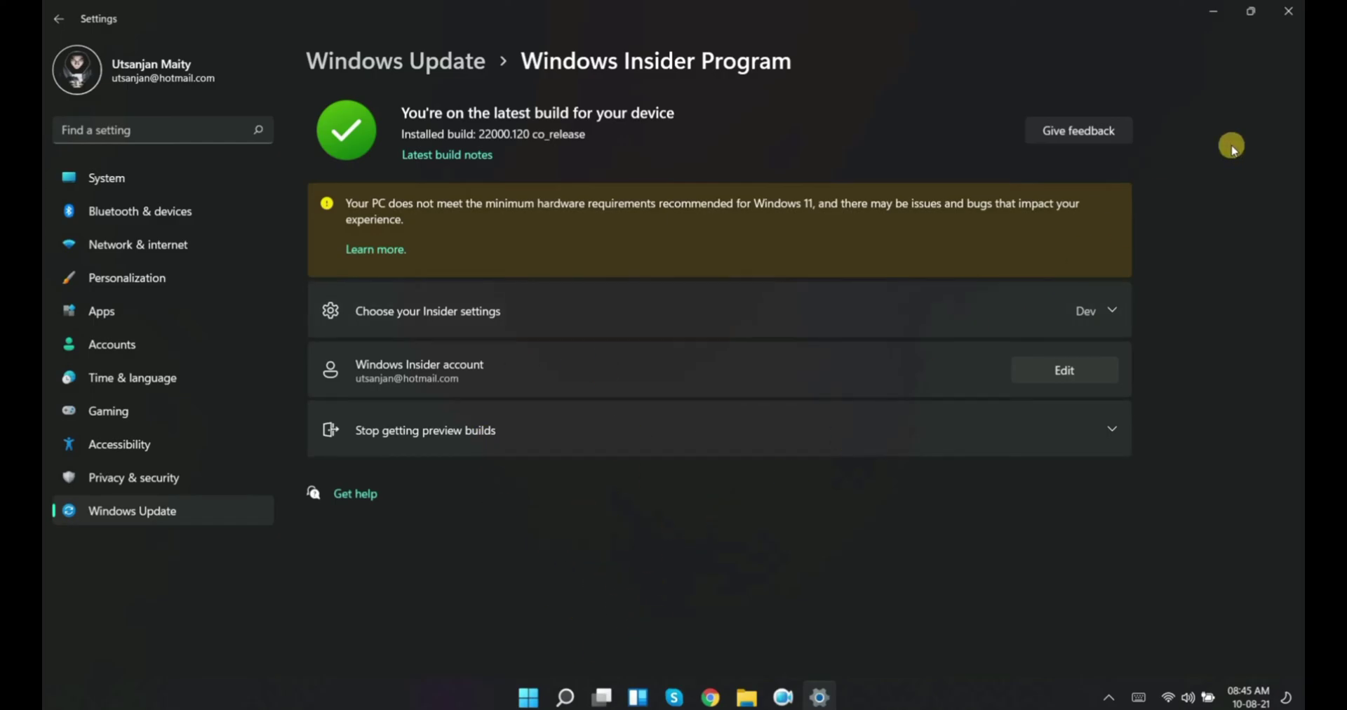
{"action": "left_click", "coordinate": [1291, 9]}
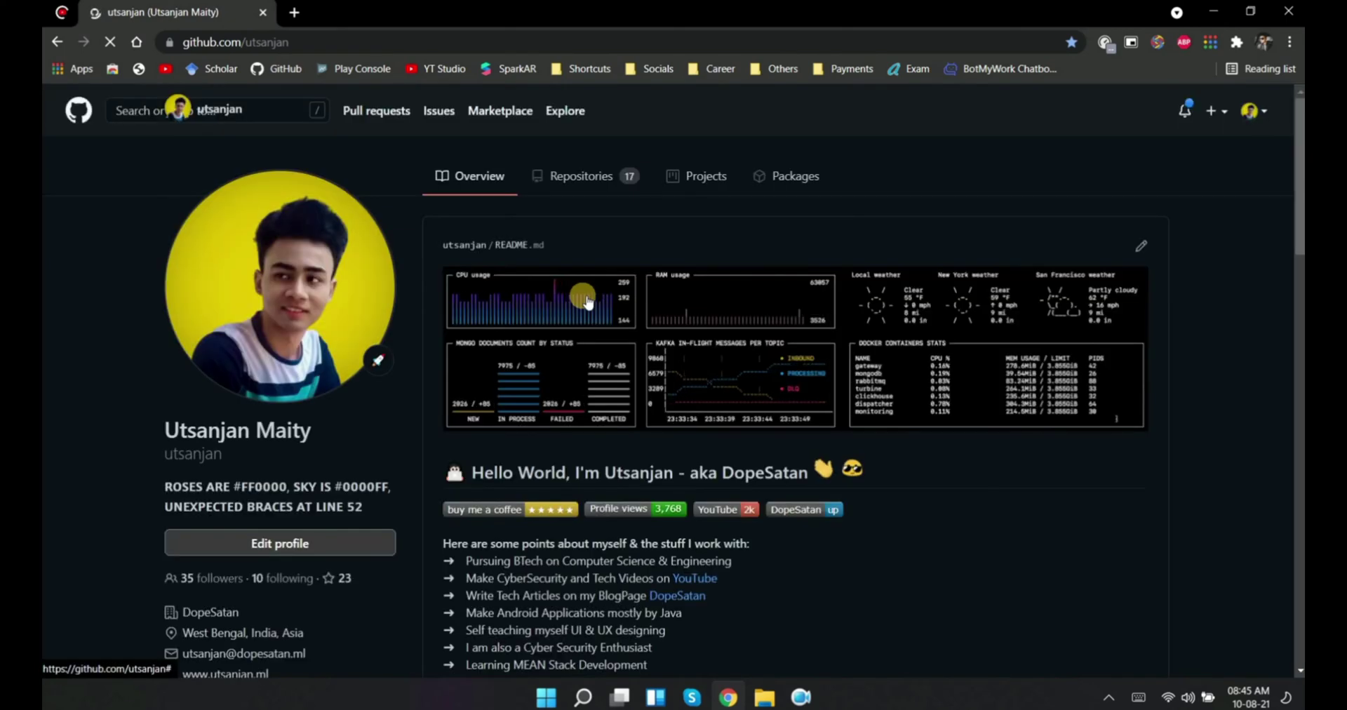
Step: Open the InsiderSwitch repository from the GitHub profile's Repositories list
{"action": "left_click", "coordinate": [579, 179]}
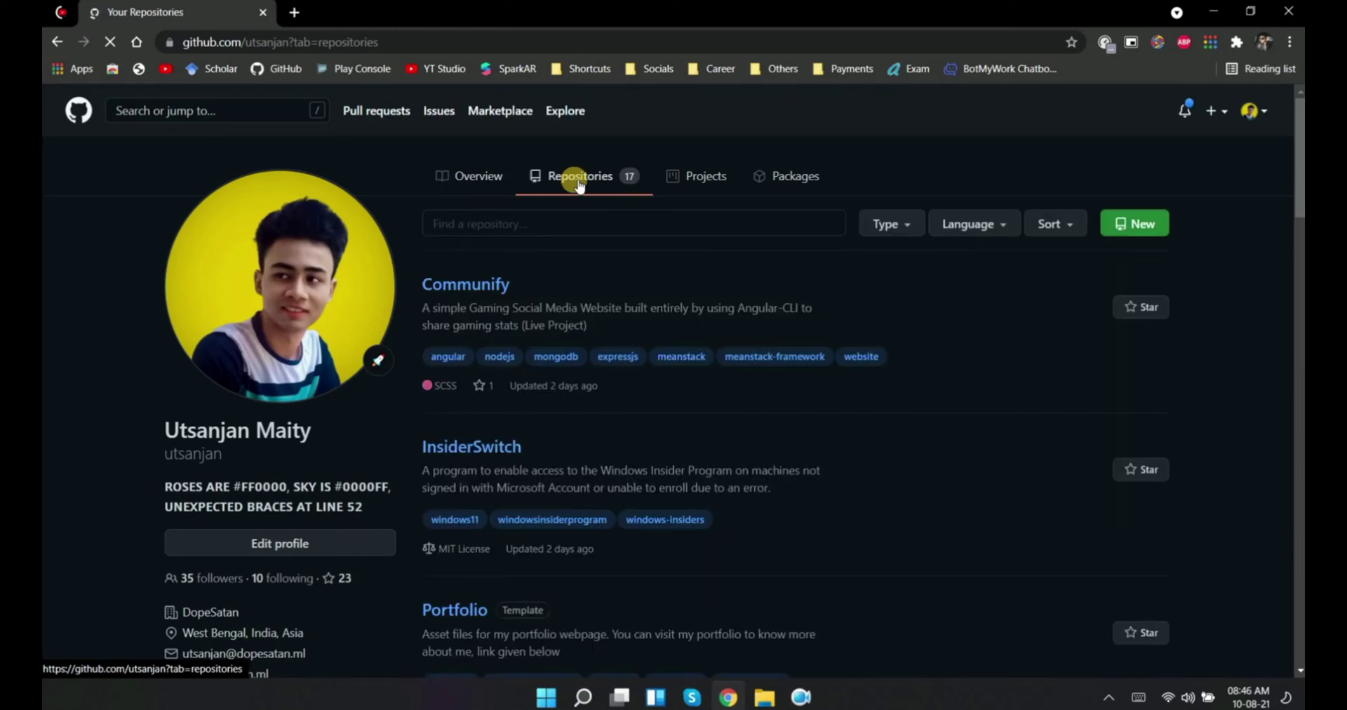
{"action": "scroll", "coordinate": [572, 337], "scroll_direction": "down", "scroll_amount": 2}
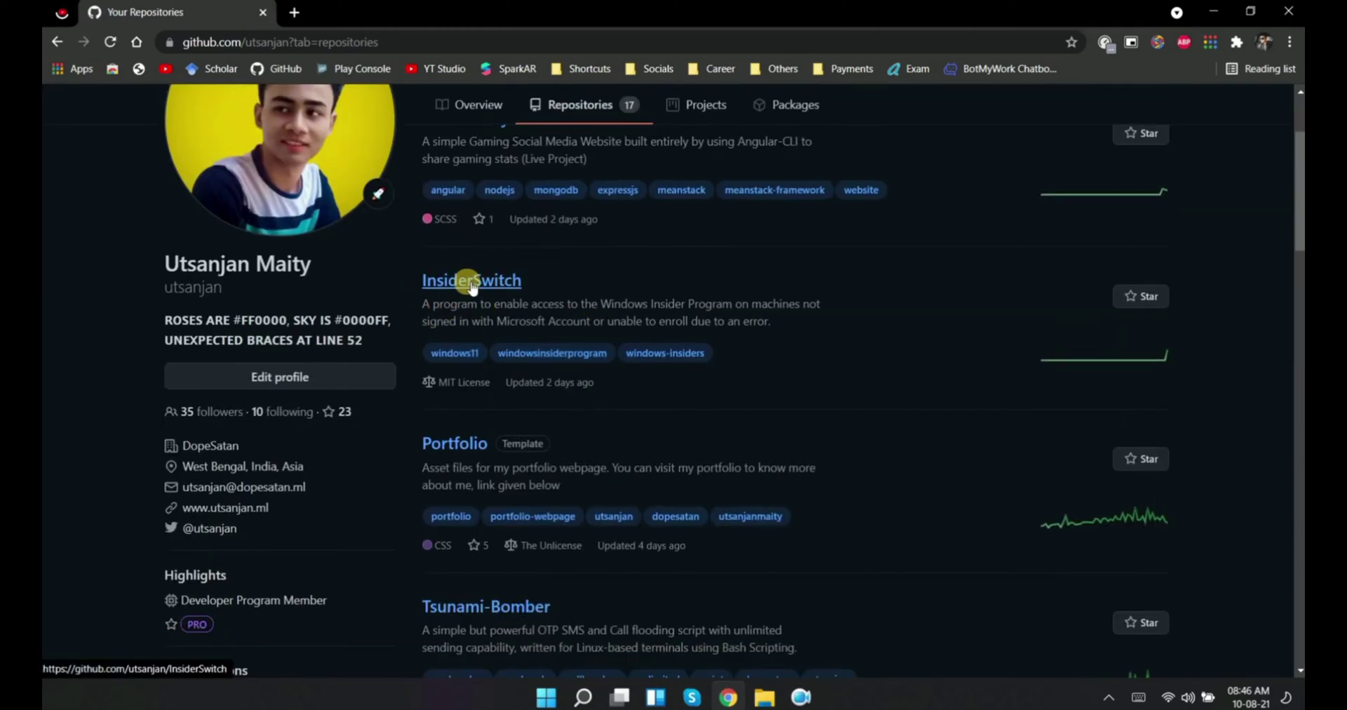
{"action": "left_click", "coordinate": [472, 285]}
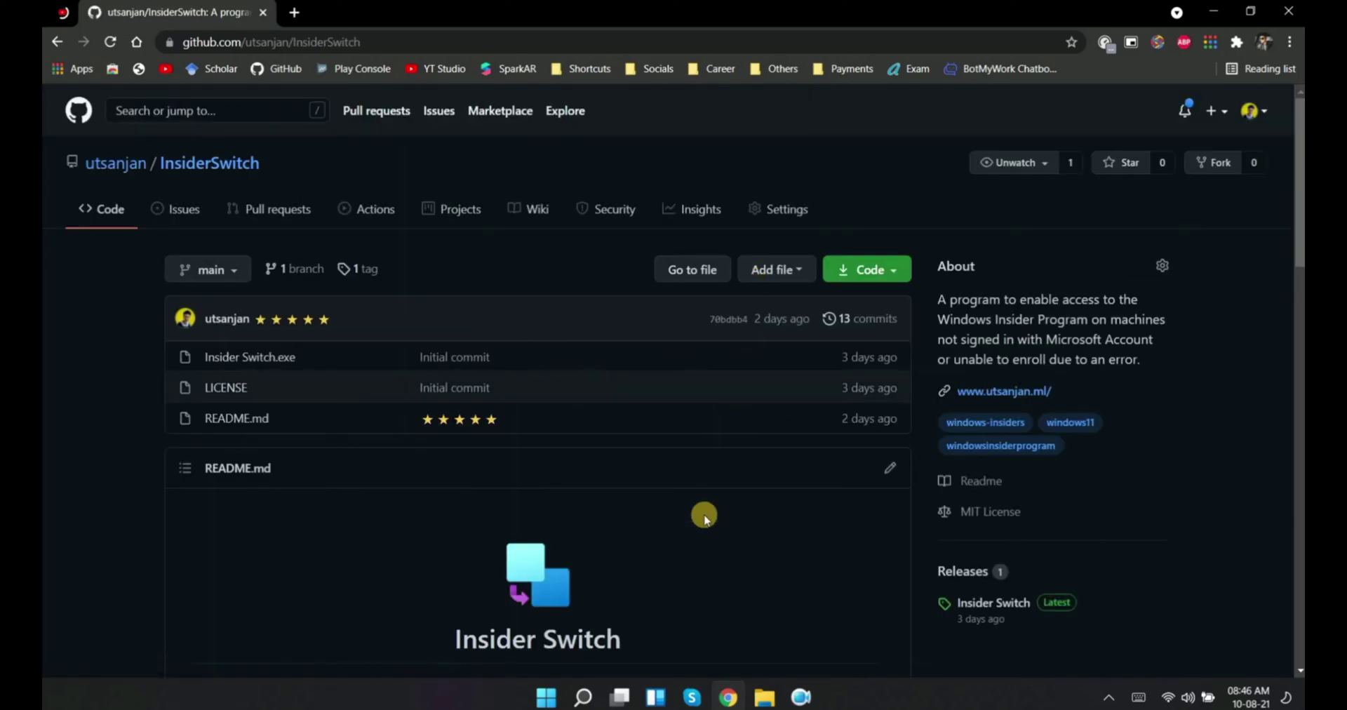
Step: Read through the InsiderSwitch README and go to its releases page
{"action": "scroll", "coordinate": [698, 533], "scroll_direction": "down", "scroll_amount": 3}
{"action": "scroll", "coordinate": [694, 543], "scroll_direction": "down", "scroll_amount": 10}
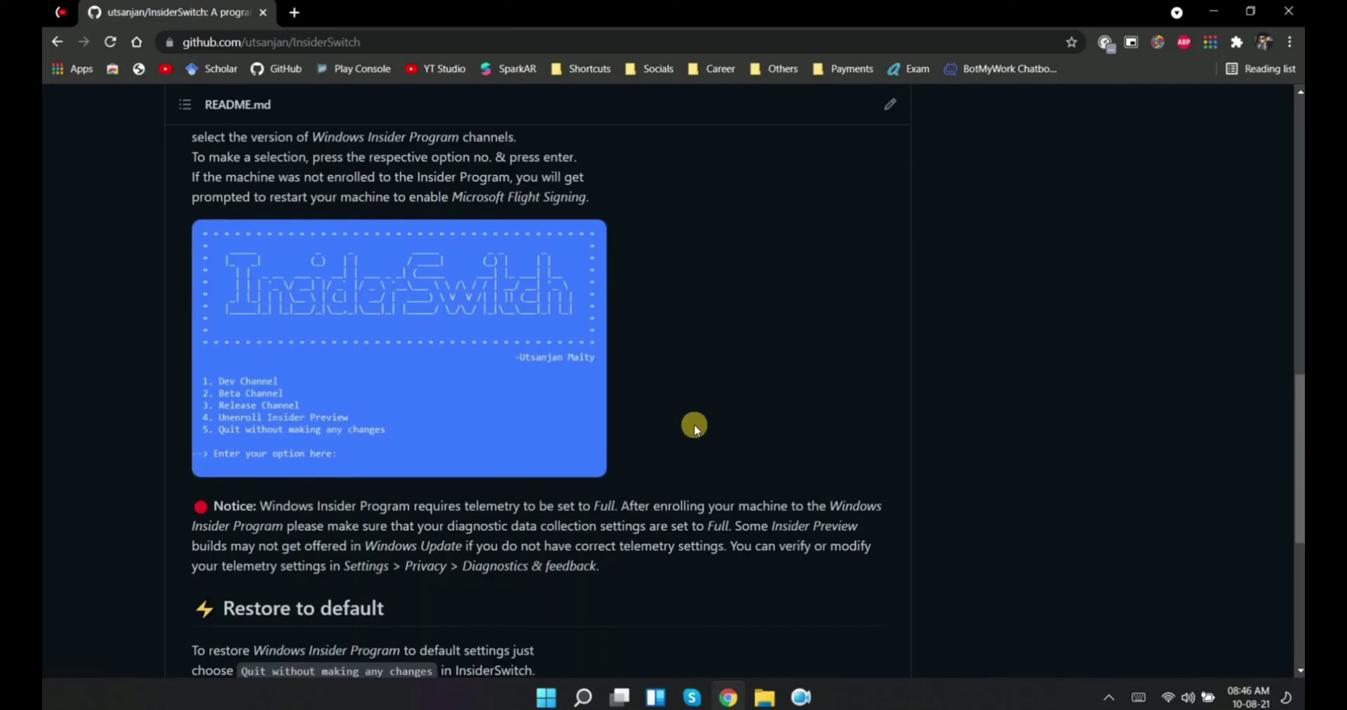
{"action": "scroll", "coordinate": [596, 421], "scroll_direction": "down", "scroll_amount": 5}
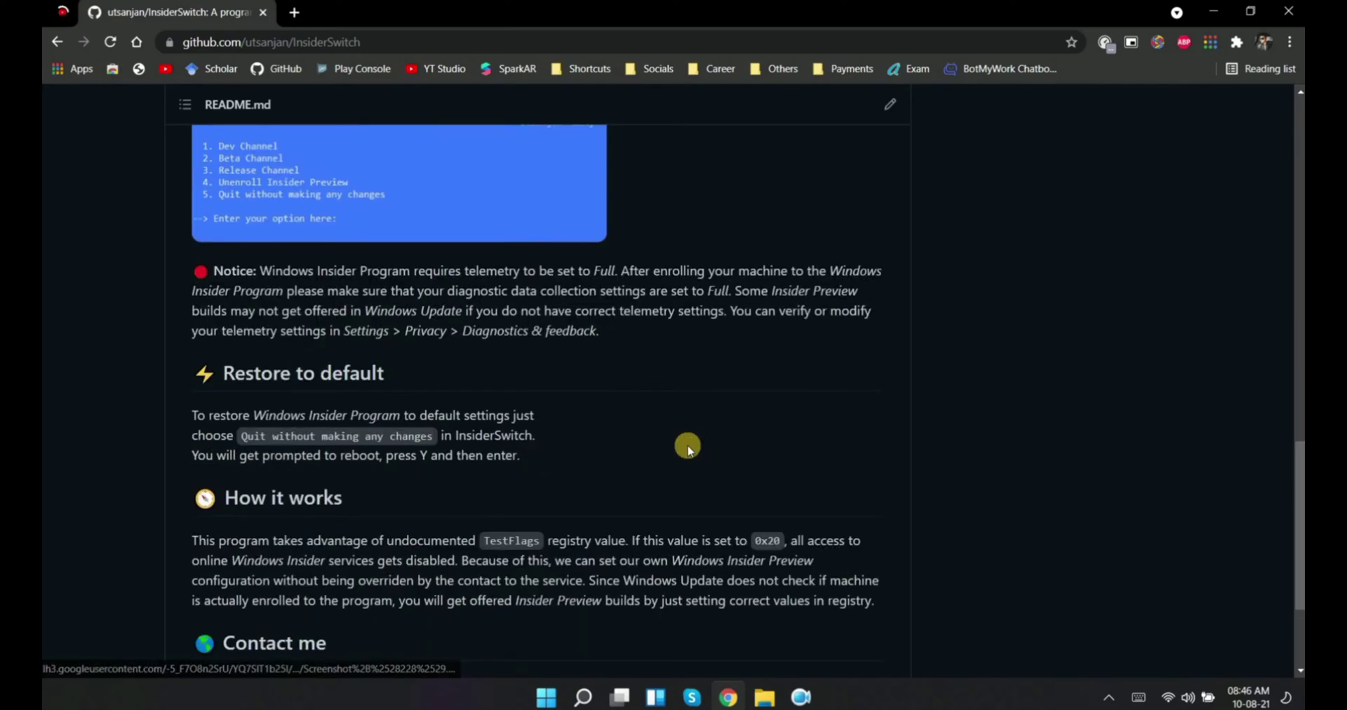
{"action": "scroll", "coordinate": [551, 507], "scroll_direction": "up", "scroll_amount": 12}
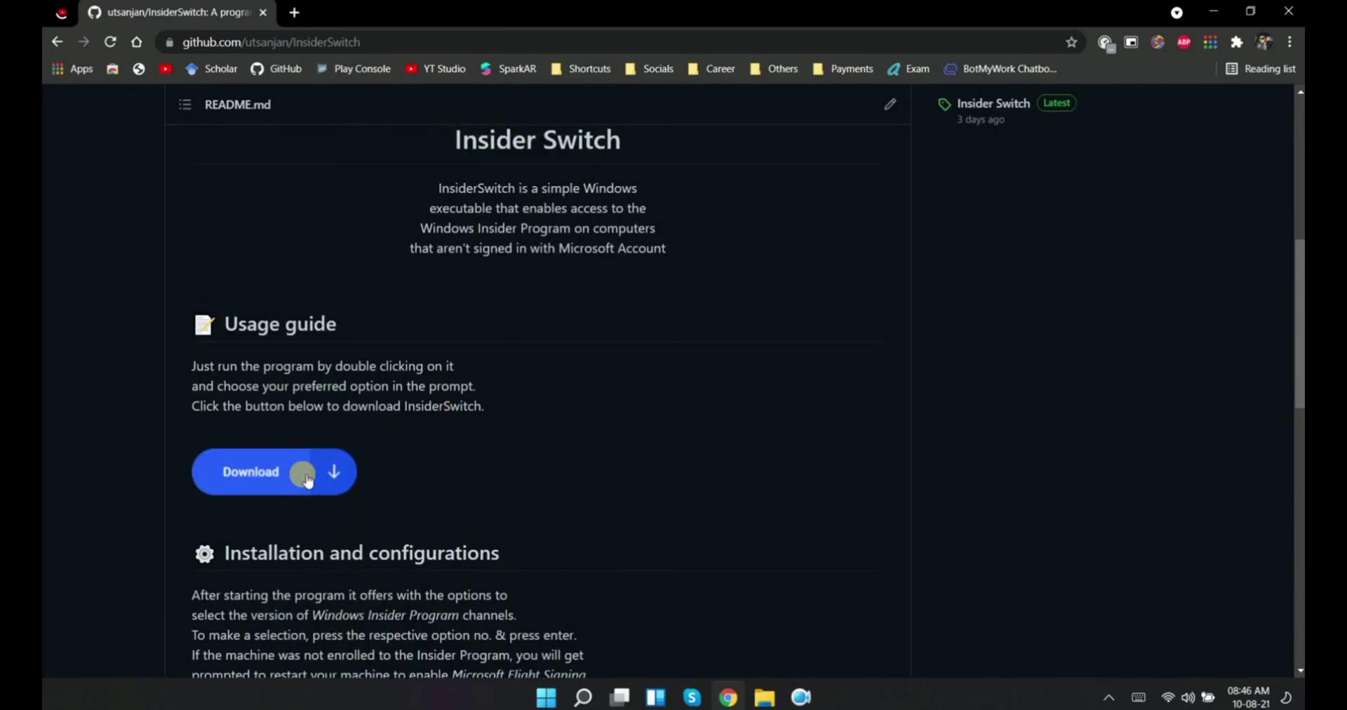
{"action": "left_click", "coordinate": [302, 472]}
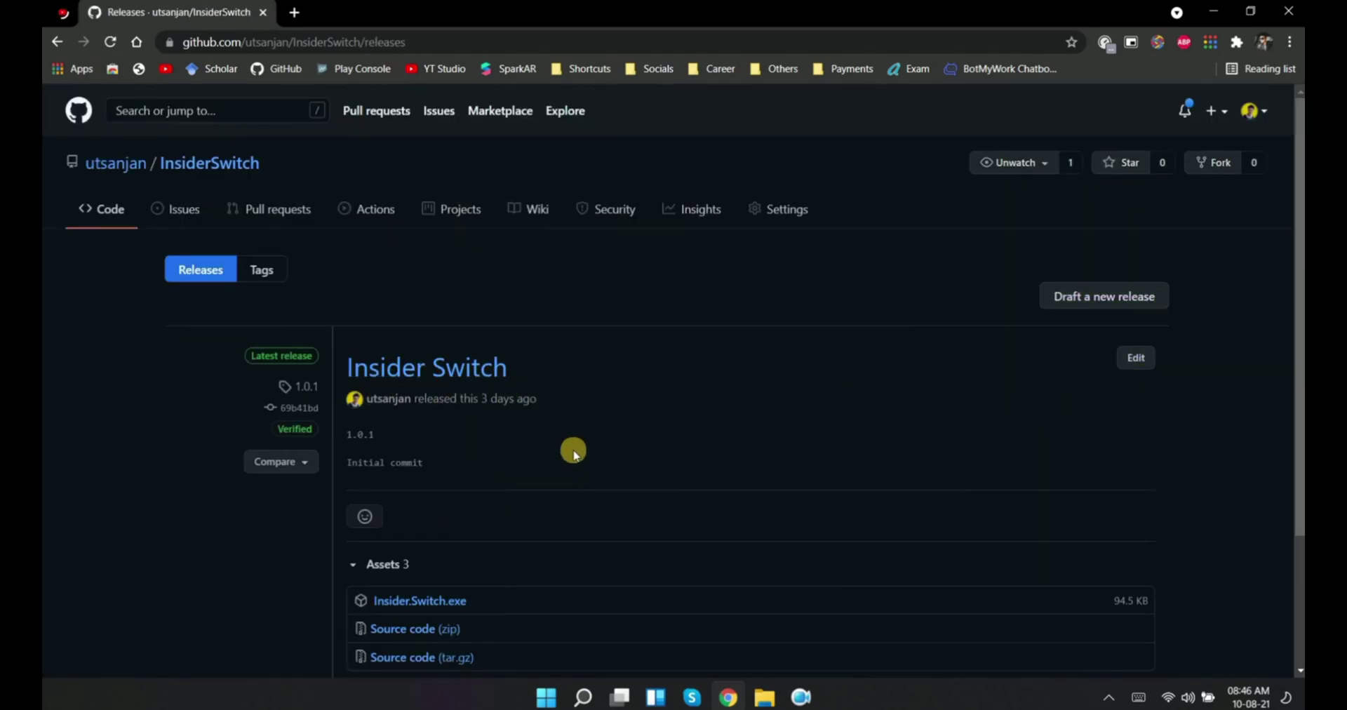
Step: Download Insider.Switch.exe (94.5 KB) from release 1.0.1 and open its Downloads\Programs folder
{"action": "scroll", "coordinate": [574, 452], "scroll_direction": "down", "scroll_amount": 3}
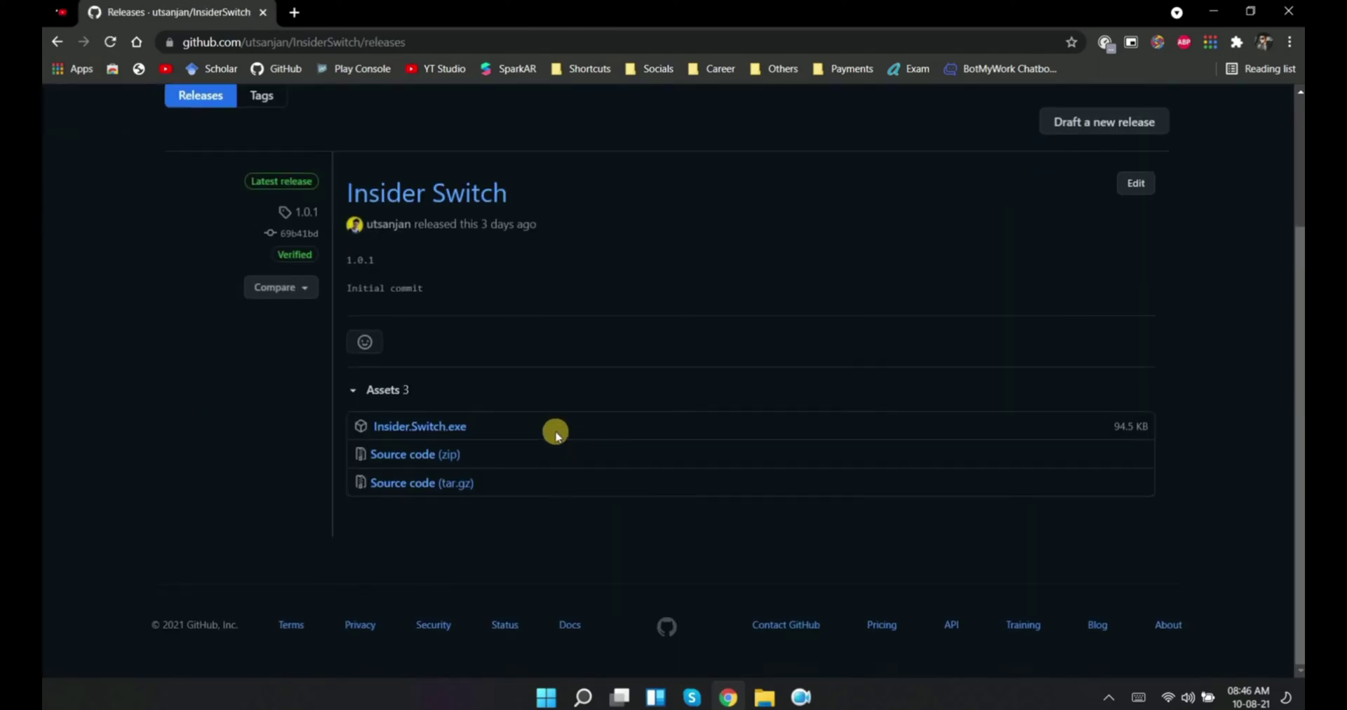
{"action": "left_click", "coordinate": [423, 429]}
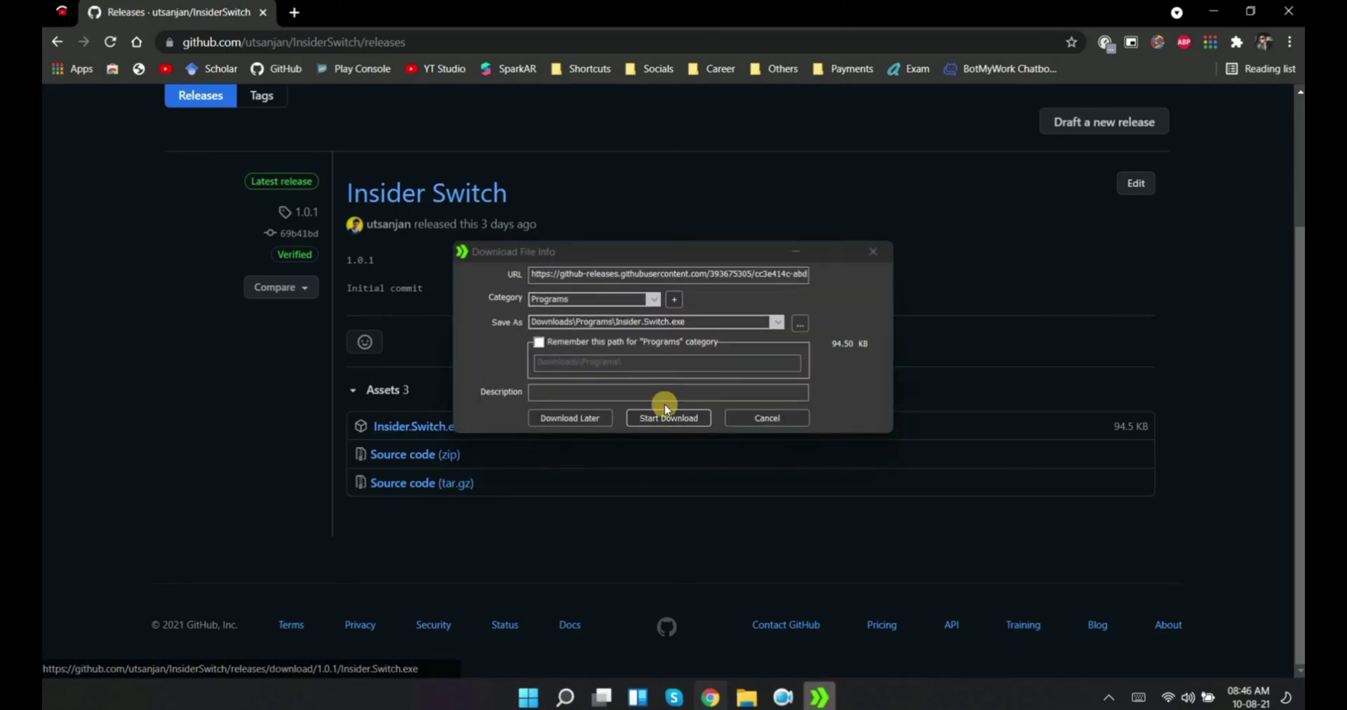
{"action": "left_click", "coordinate": [666, 418]}
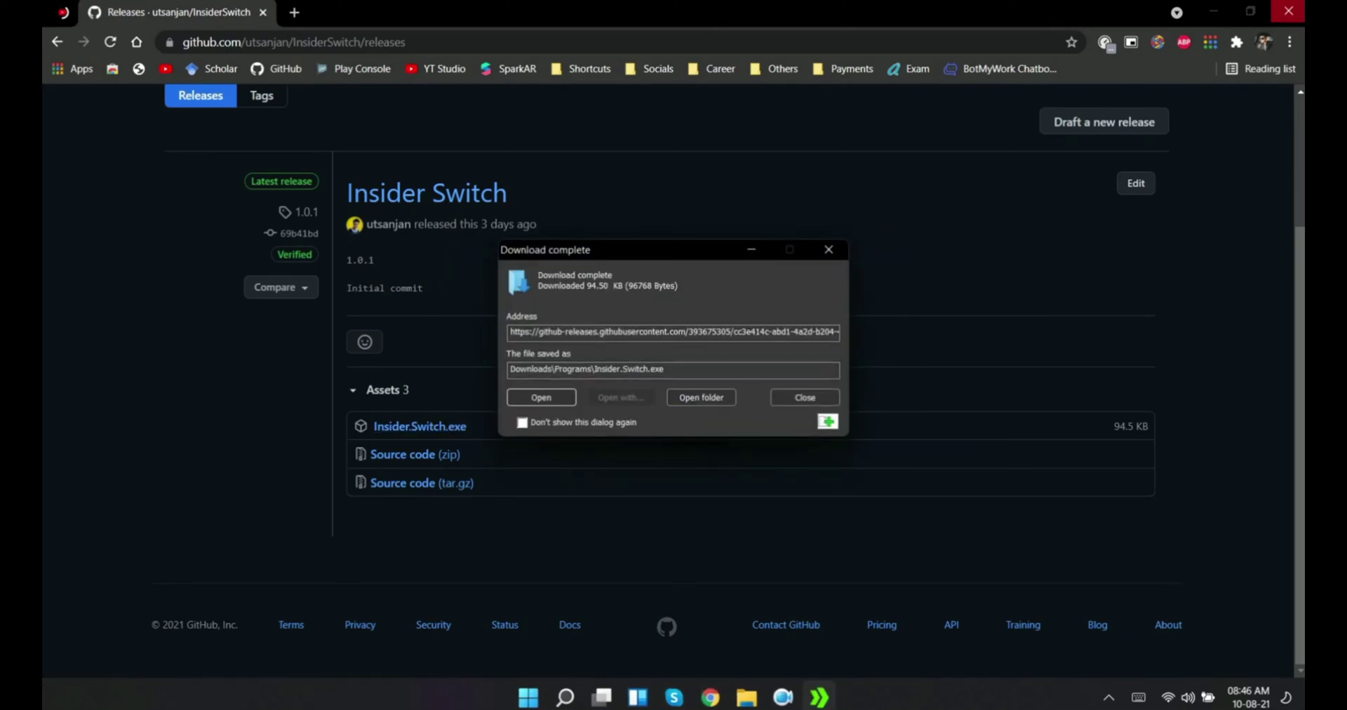
{"action": "left_click", "coordinate": [734, 398]}
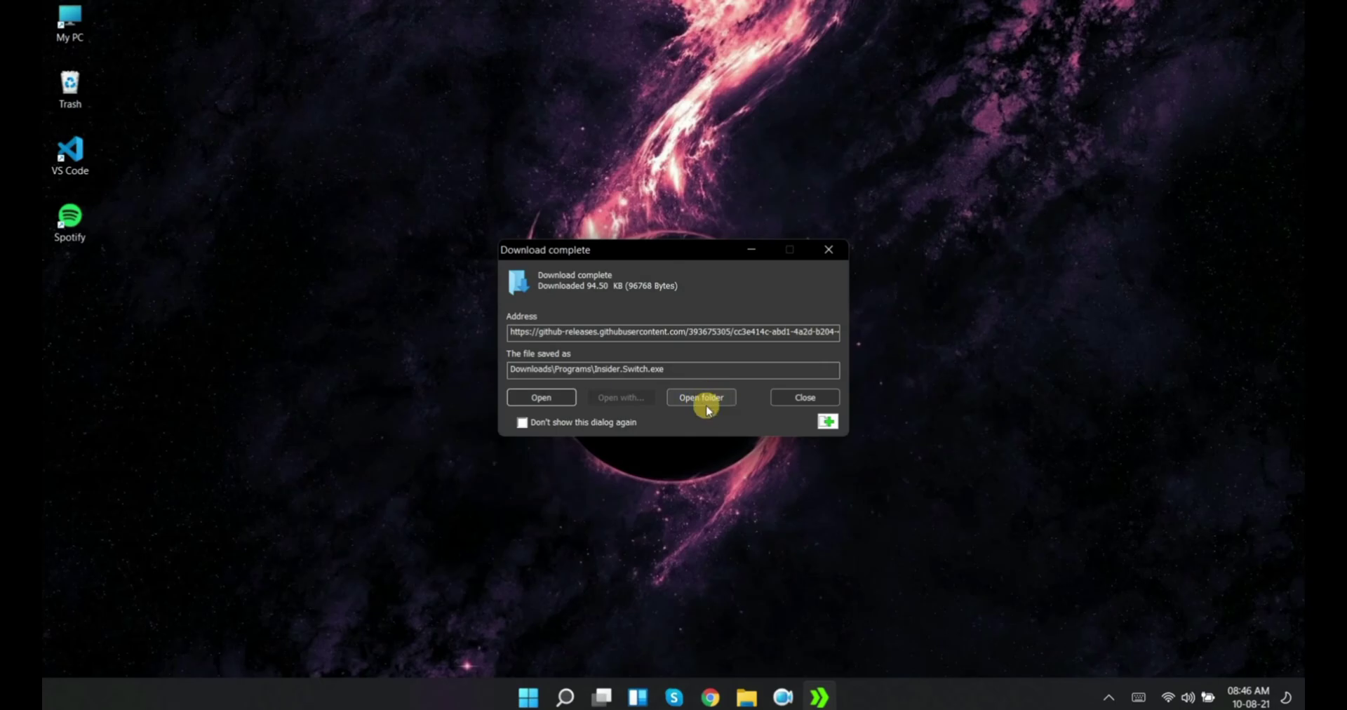
{"action": "left_click", "coordinate": [691, 411]}
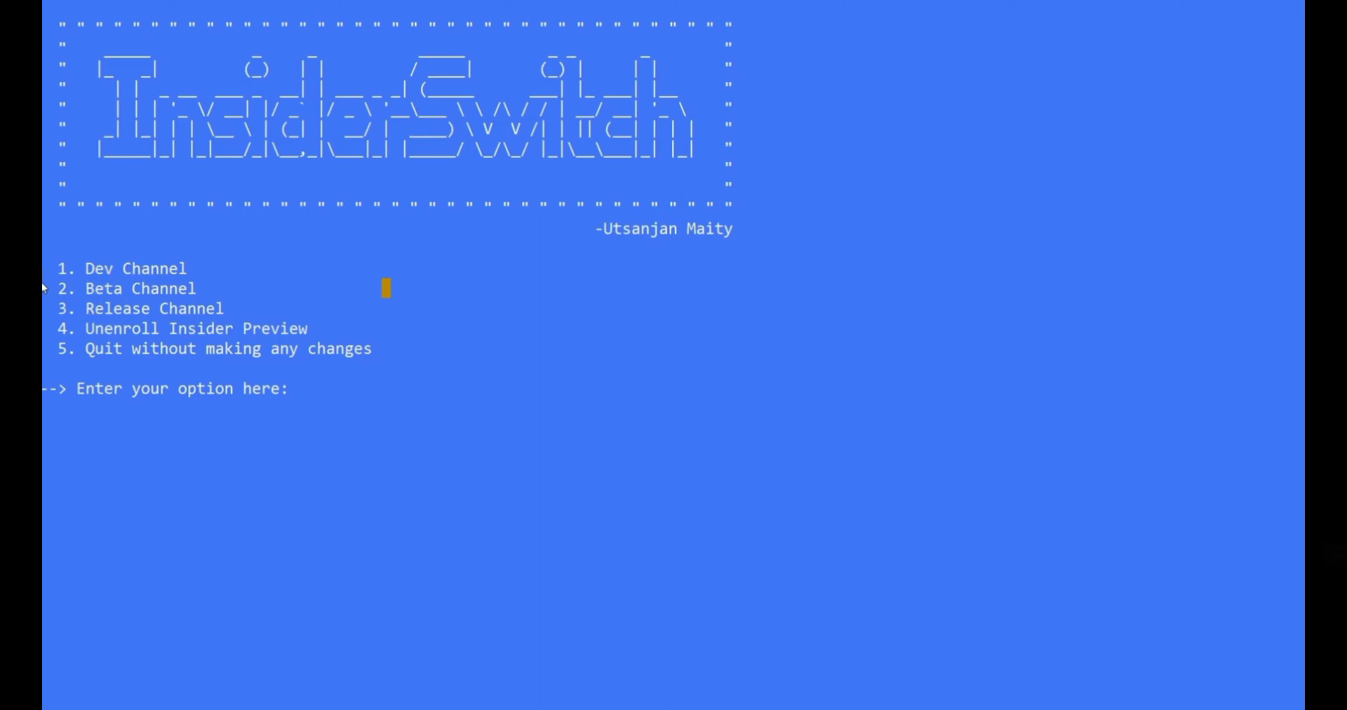
Step: Look over the InsiderSwitch menu's Dev, Release, Unenroll and Quit options
{"action": "left_click_drag", "start_coordinate": [86, 279], "coordinate": [210, 309]}
{"action": "left_click_drag", "start_coordinate": [104, 328], "coordinate": [309, 327]}
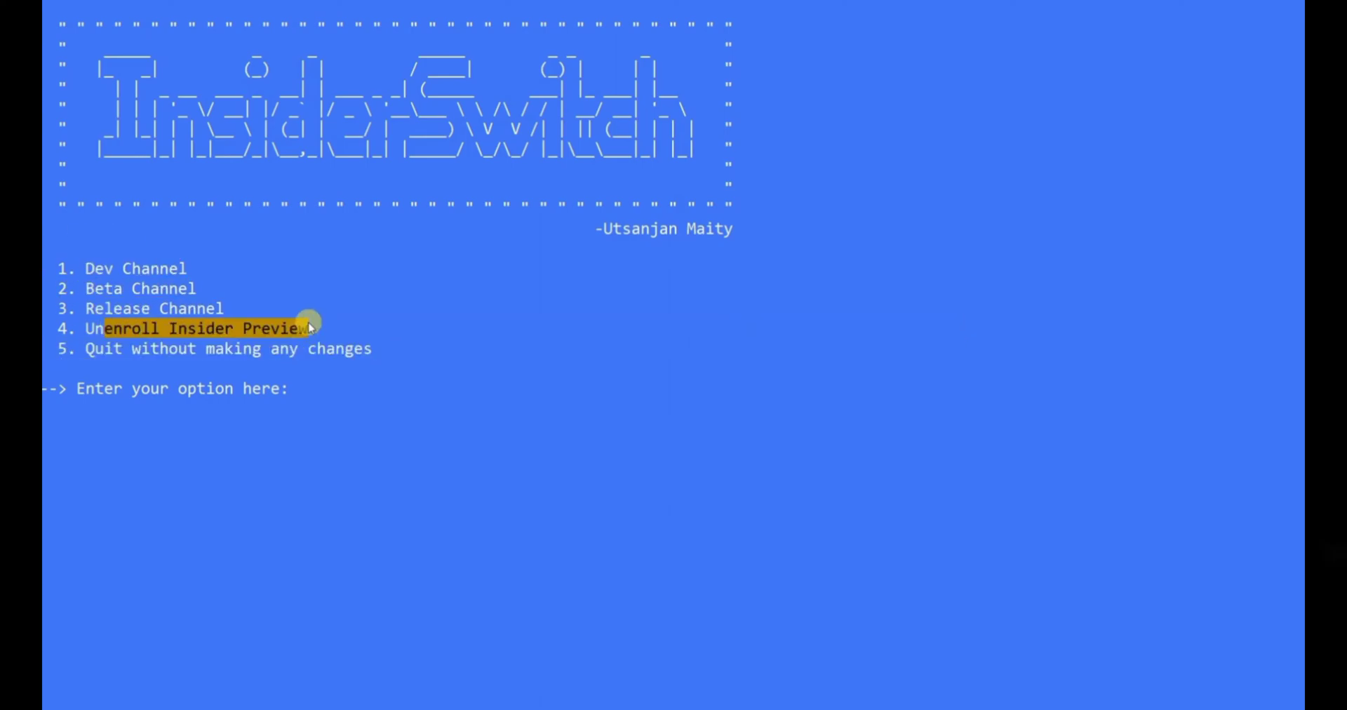
{"action": "left_click_drag", "start_coordinate": [409, 349], "coordinate": [145, 348]}
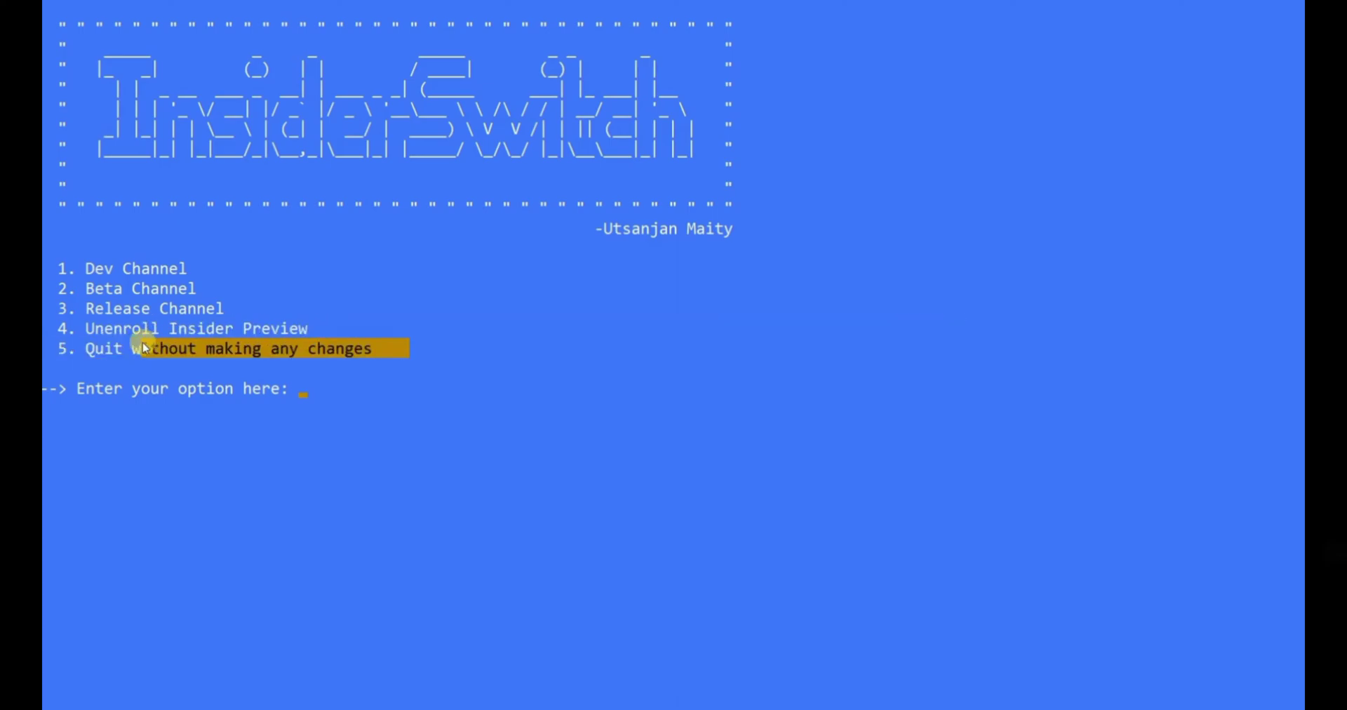
{"action": "left_click", "coordinate": [256, 391]}
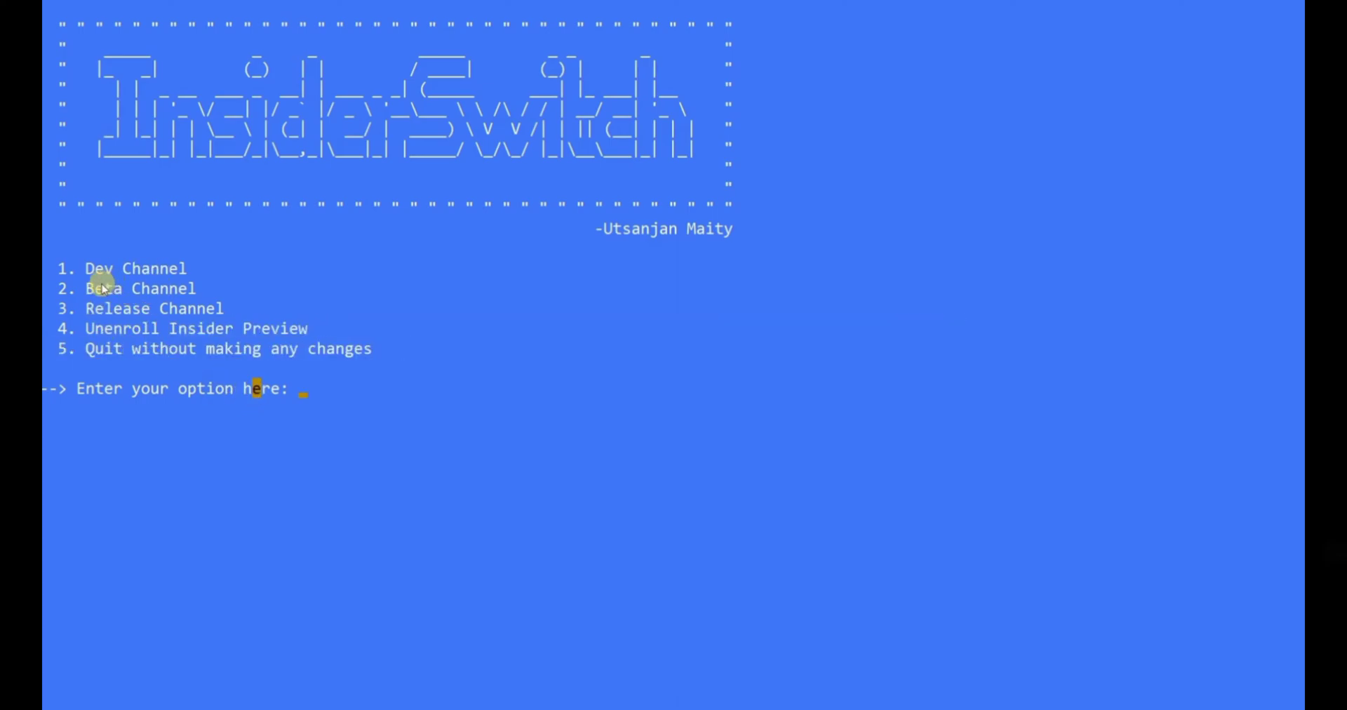
Step: Choose the Beta Channel option and confirm it, letting Windows restart
{"action": "left_click_drag", "start_coordinate": [88, 293], "coordinate": [197, 298]}
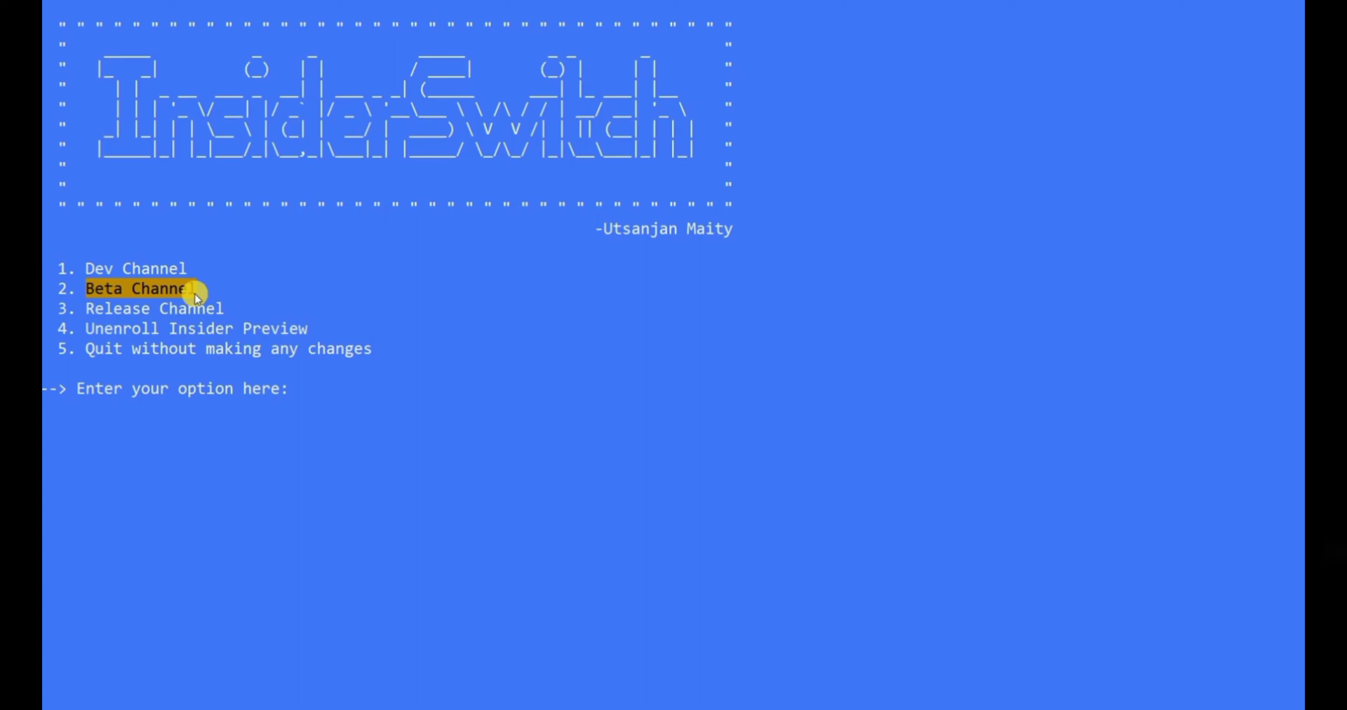
{"action": "right_click", "coordinate": [245, 291]}
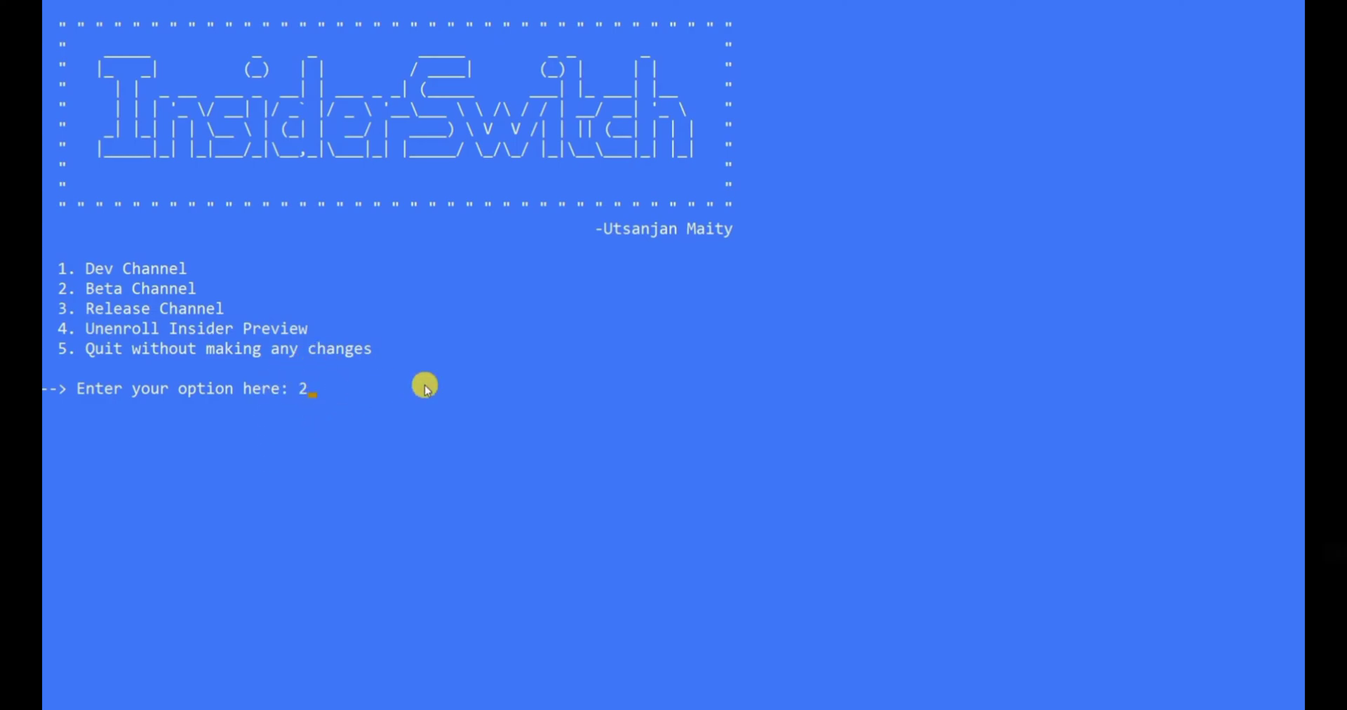
{"action": "key", "text": "Return"}
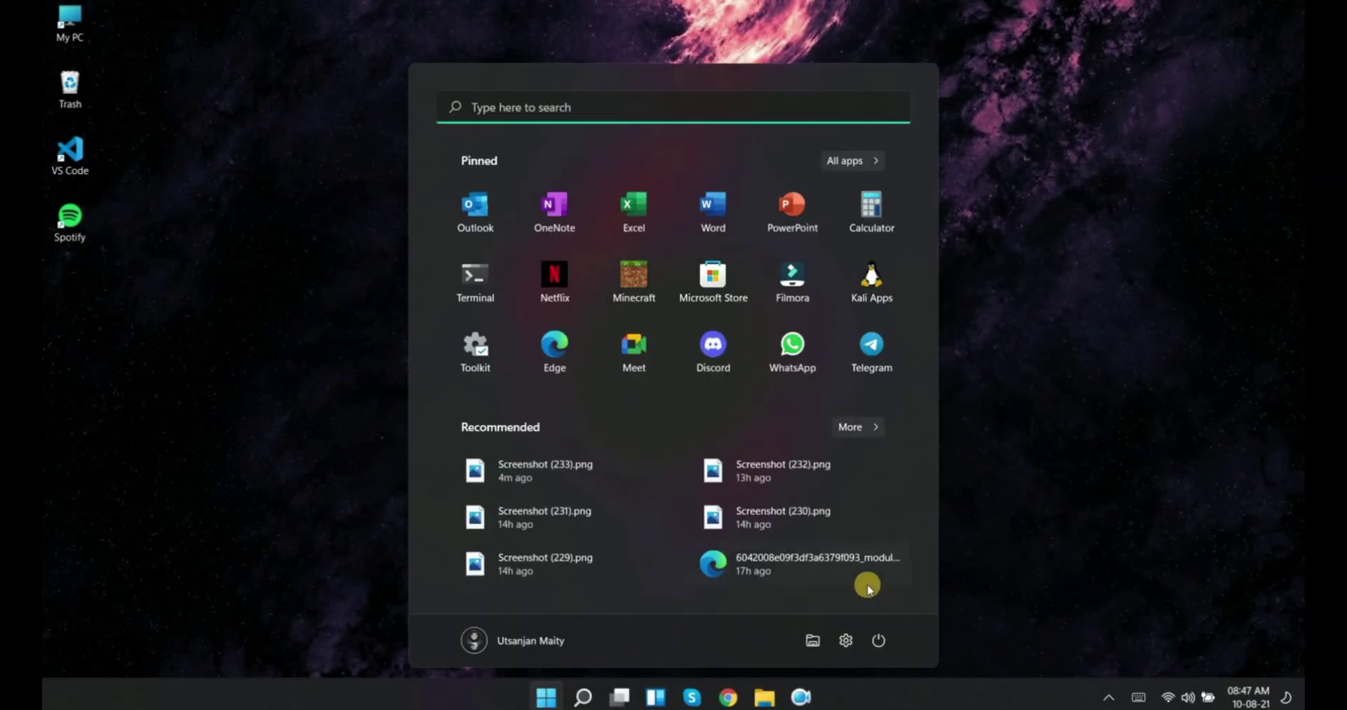
Step: After the reboot, open Windows Update > Windows Insider Program showing Channel: Beta, Content: Mainline
{"action": "left_click", "coordinate": [849, 647]}
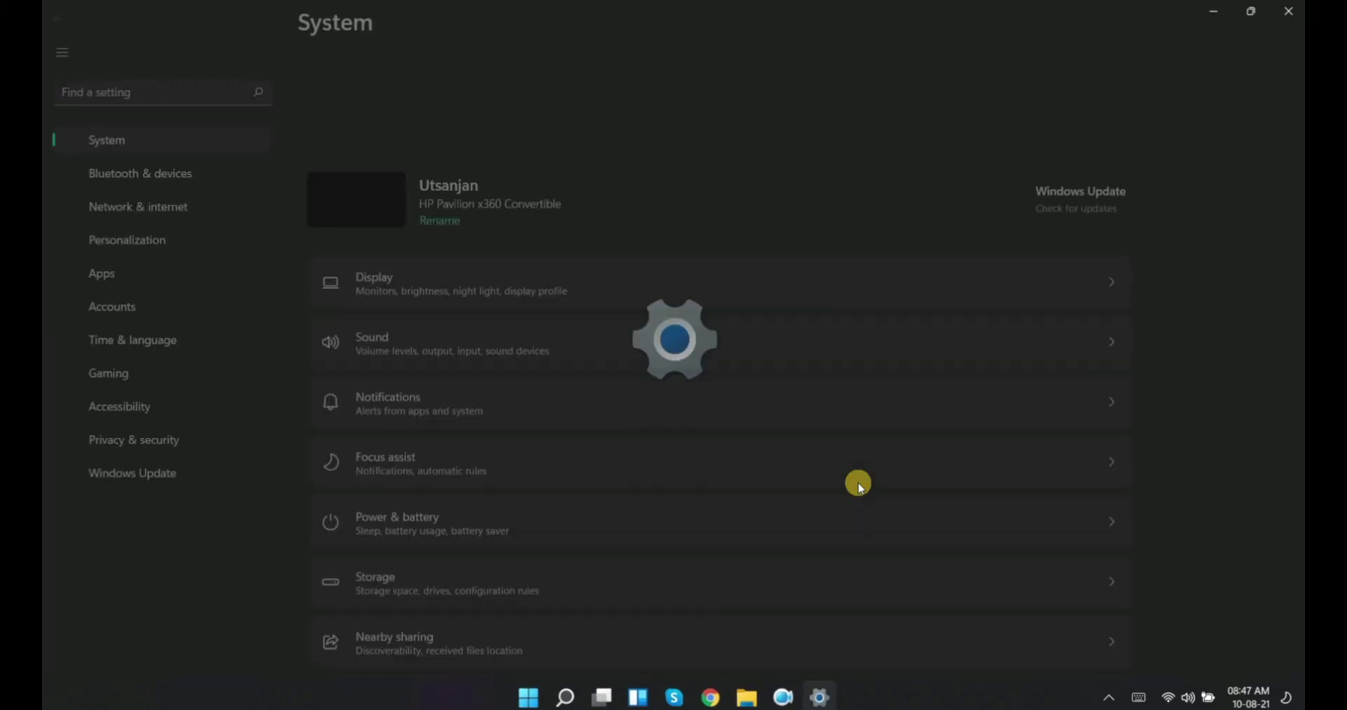
{"action": "left_click", "coordinate": [1058, 130]}
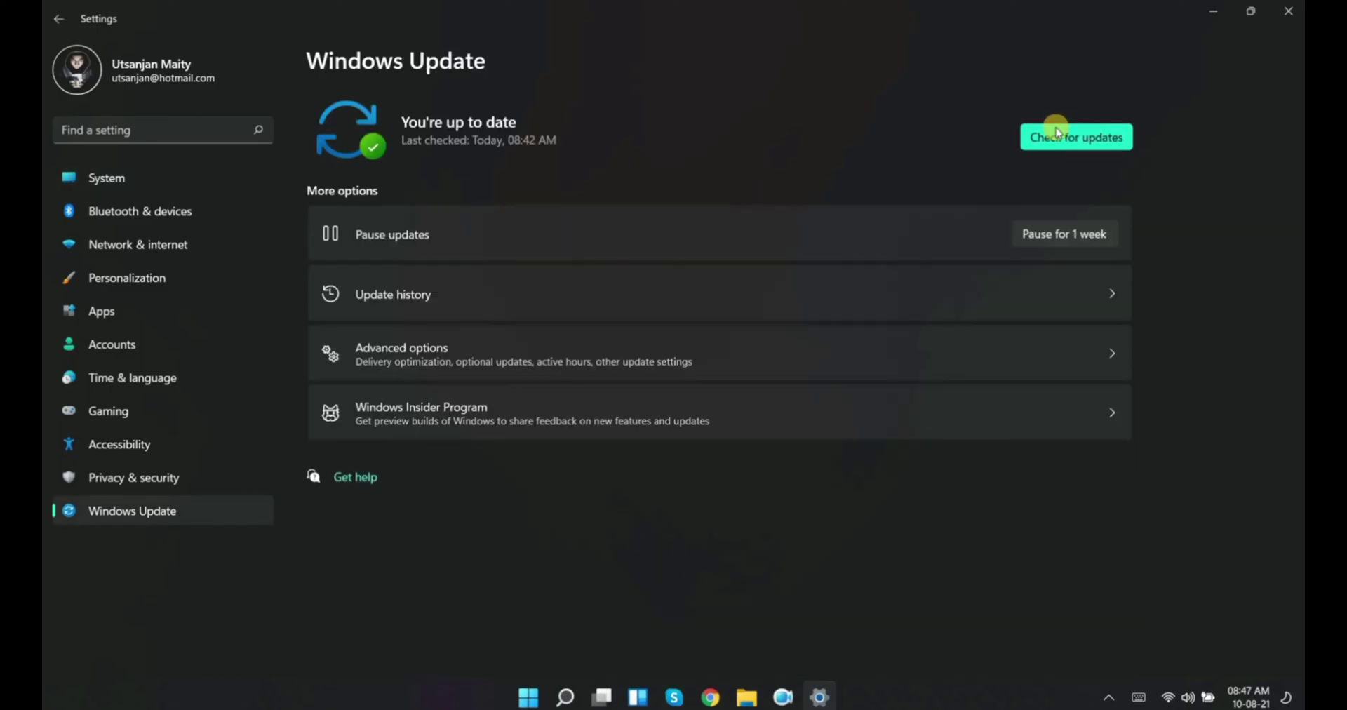
{"action": "left_click", "coordinate": [590, 416]}
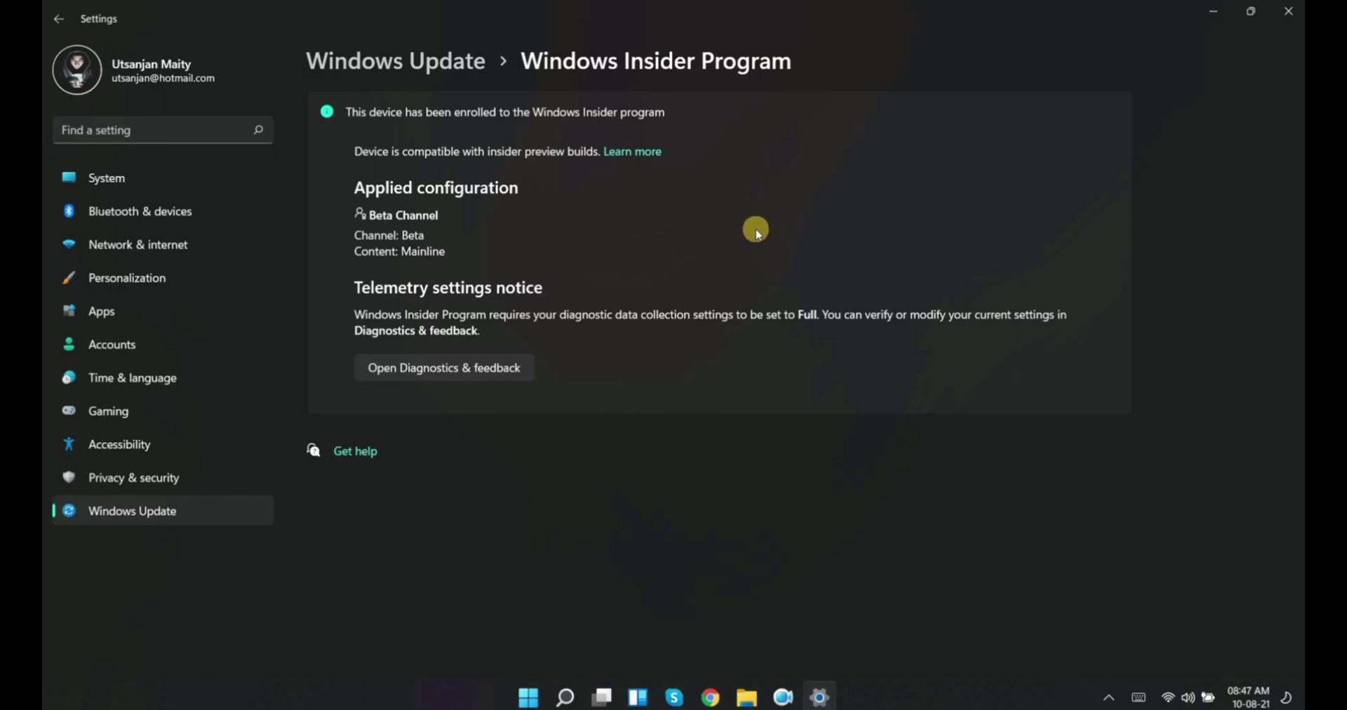
{"action": "left_click", "coordinate": [635, 153]}
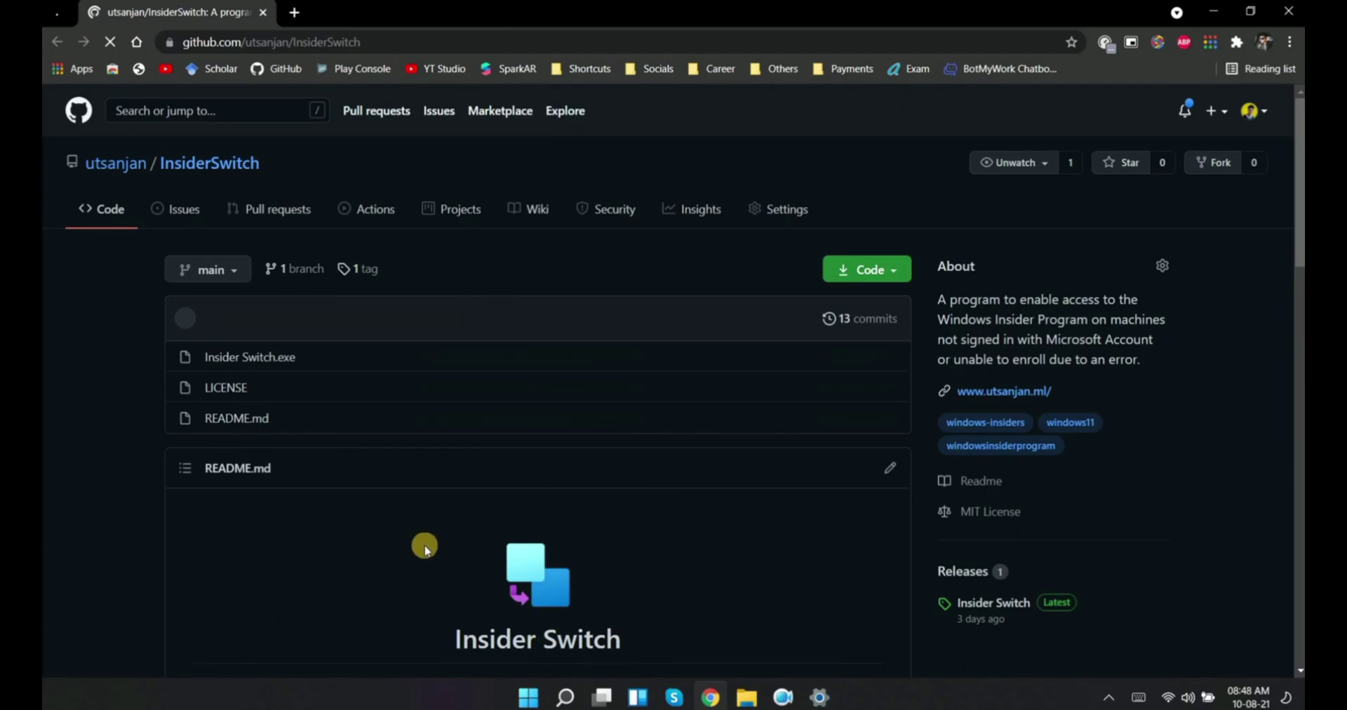
{"action": "scroll", "coordinate": [424, 547], "scroll_direction": "down", "scroll_amount": 6}
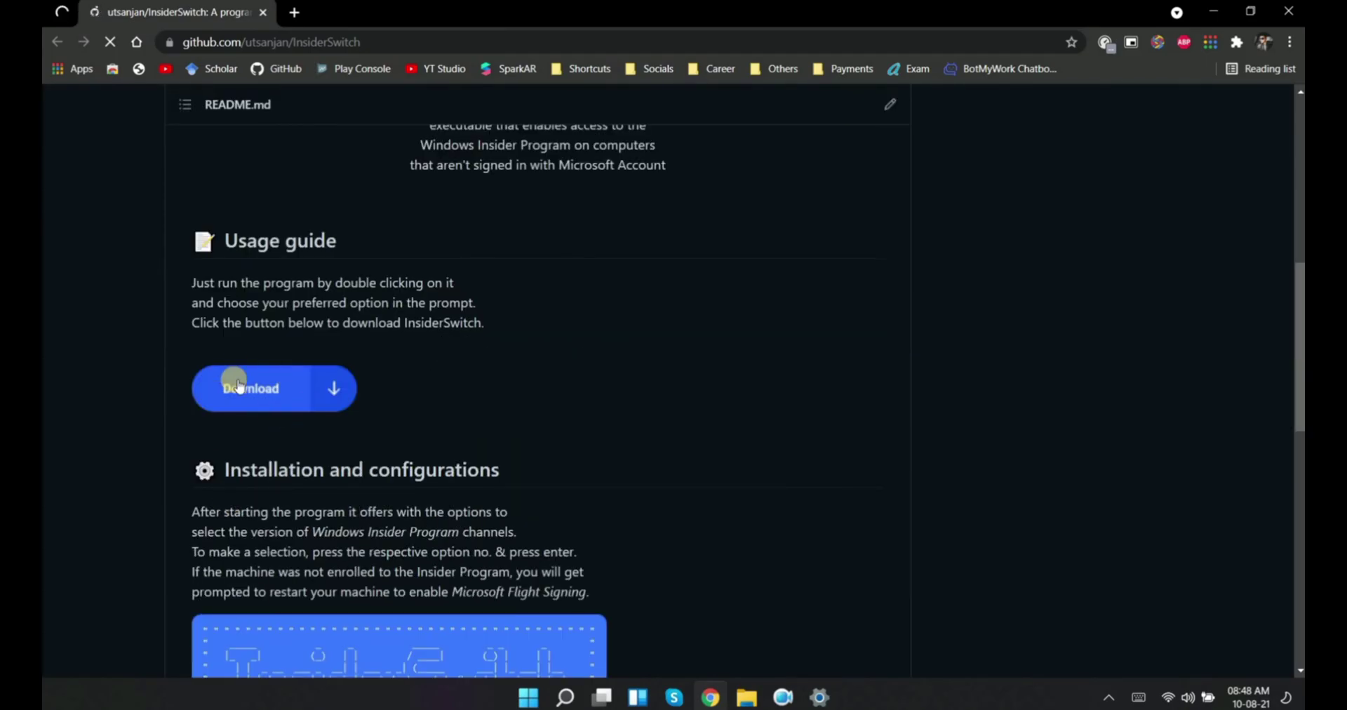
{"action": "scroll", "coordinate": [463, 446], "scroll_direction": "down", "scroll_amount": 2}
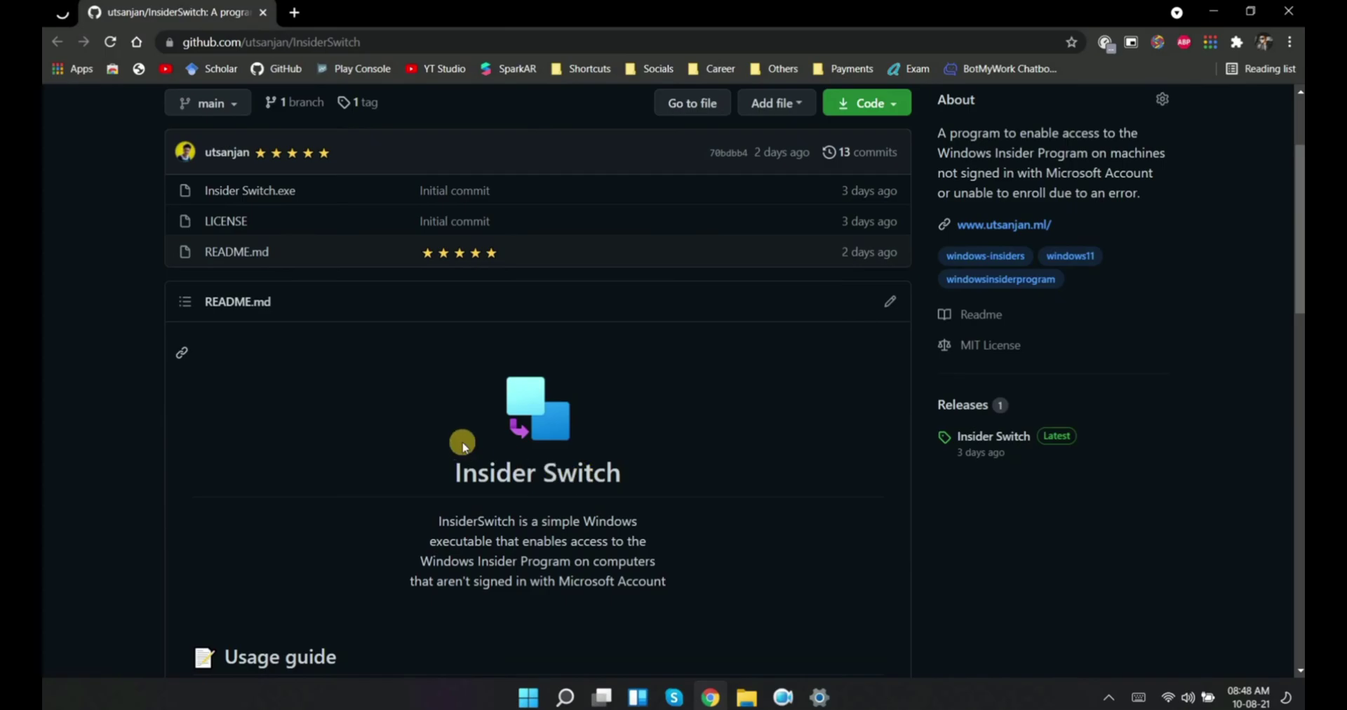
{"action": "left_click_drag", "start_coordinate": [447, 475], "coordinate": [638, 484]}
{"action": "left_click", "coordinate": [639, 484]}
{"action": "scroll", "coordinate": [690, 497], "scroll_direction": "up", "scroll_amount": 2}
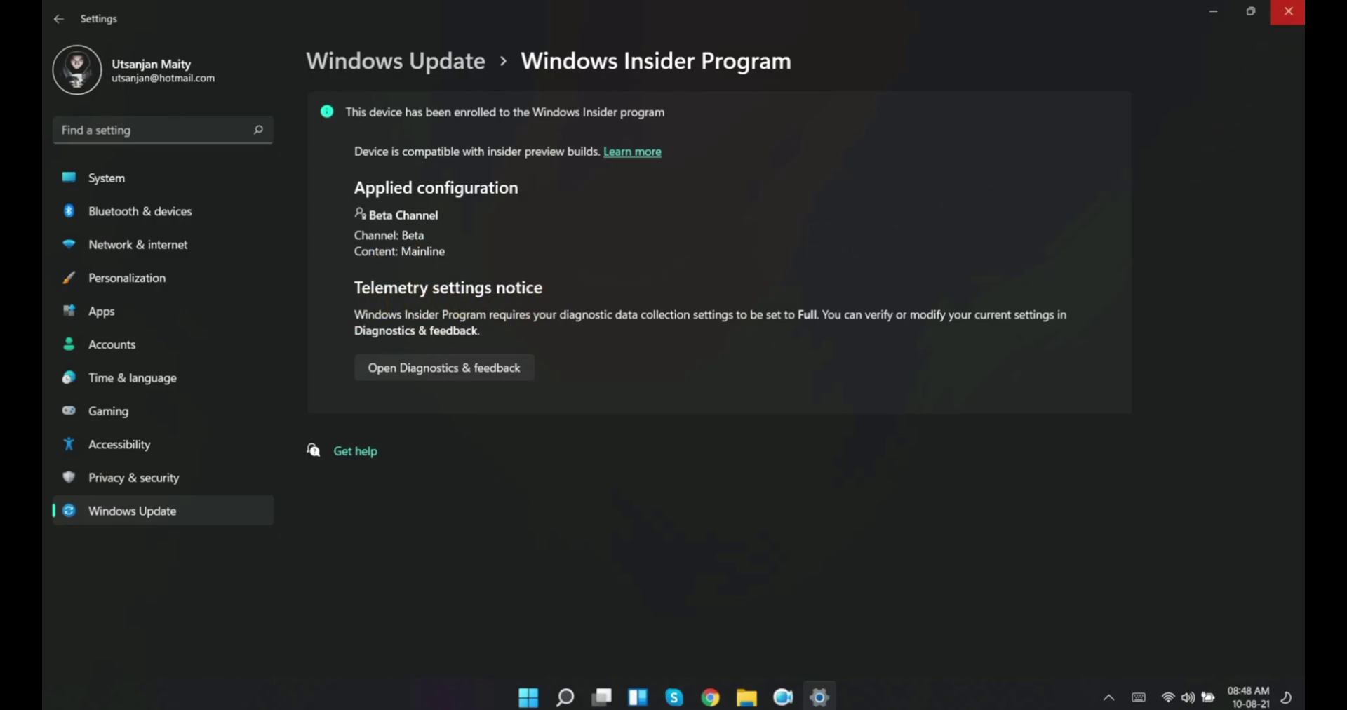
Step: Close the Settings window, with the PC still enrolled in the Beta Channel
{"action": "left_click", "coordinate": [1289, 11]}
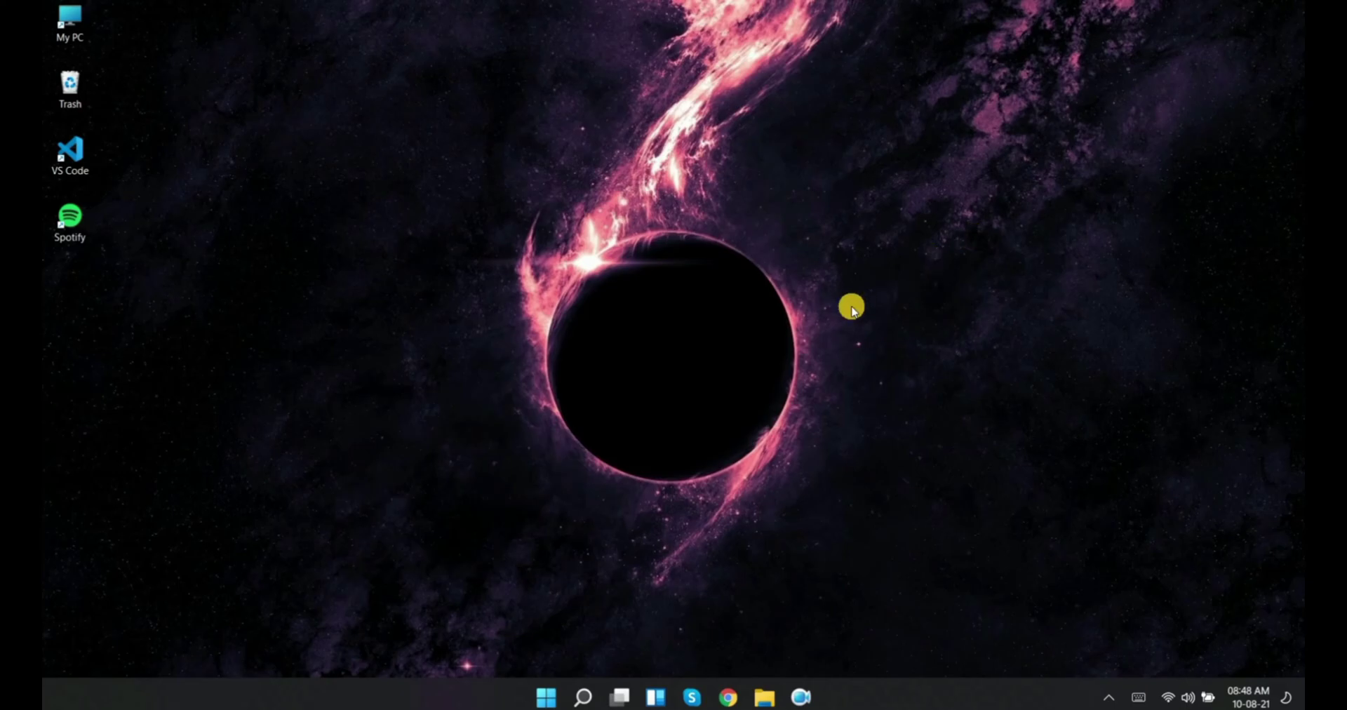